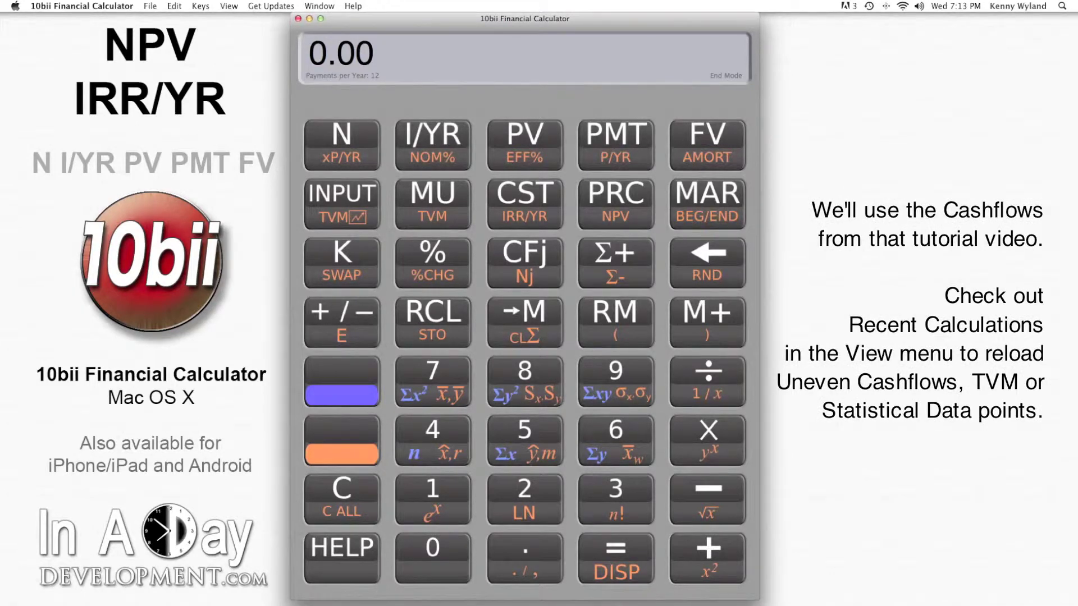
Reload the saved '4 CashFlows' entry from Recent Calculations.
left_click(228, 5)
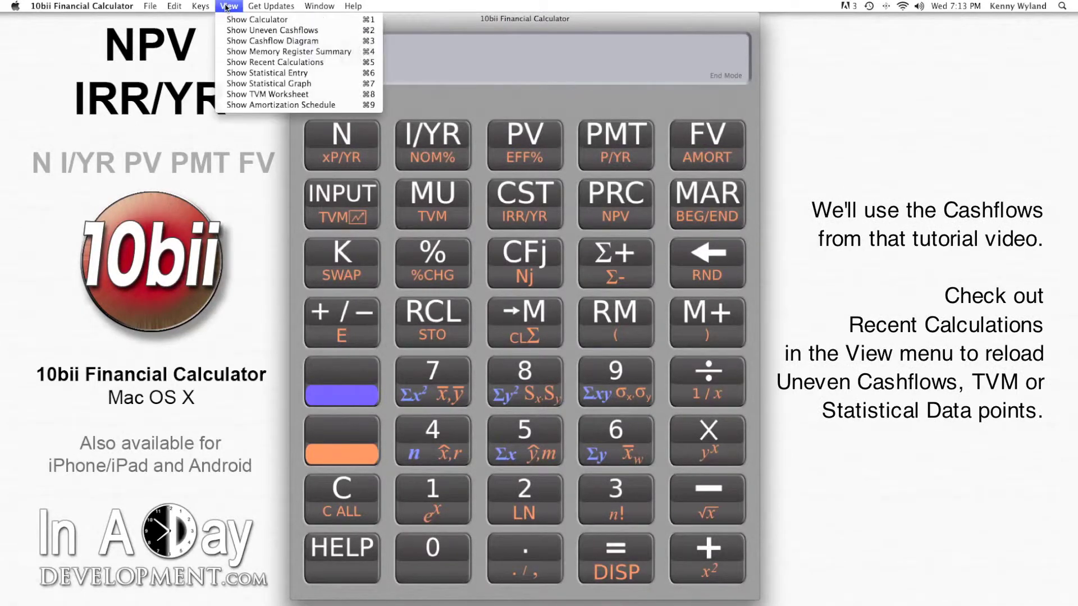
left_click(253, 62)
double_click(740, 86)
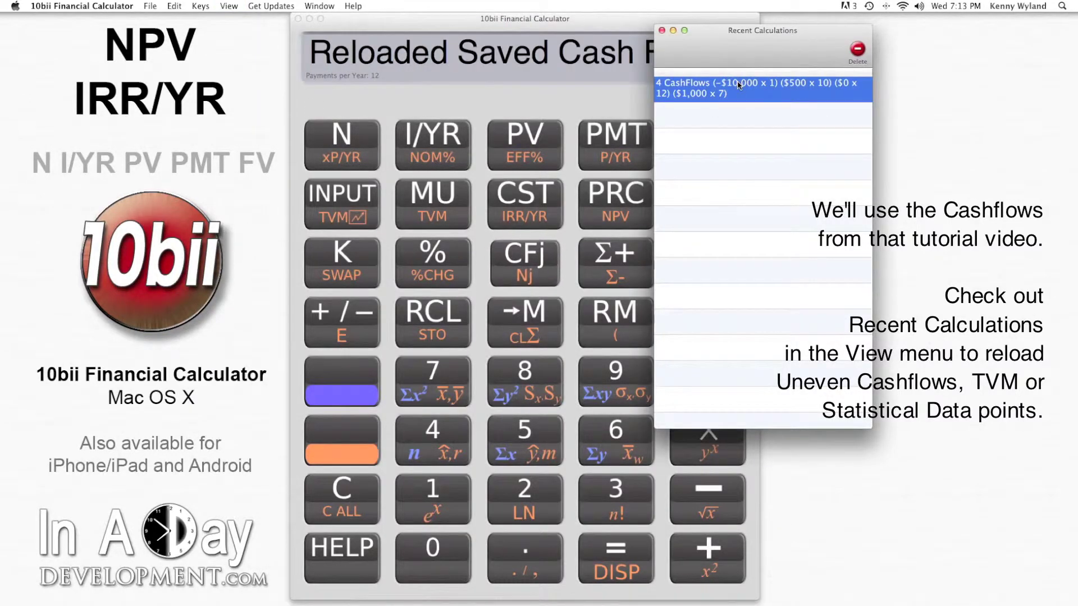
left_click(662, 30)
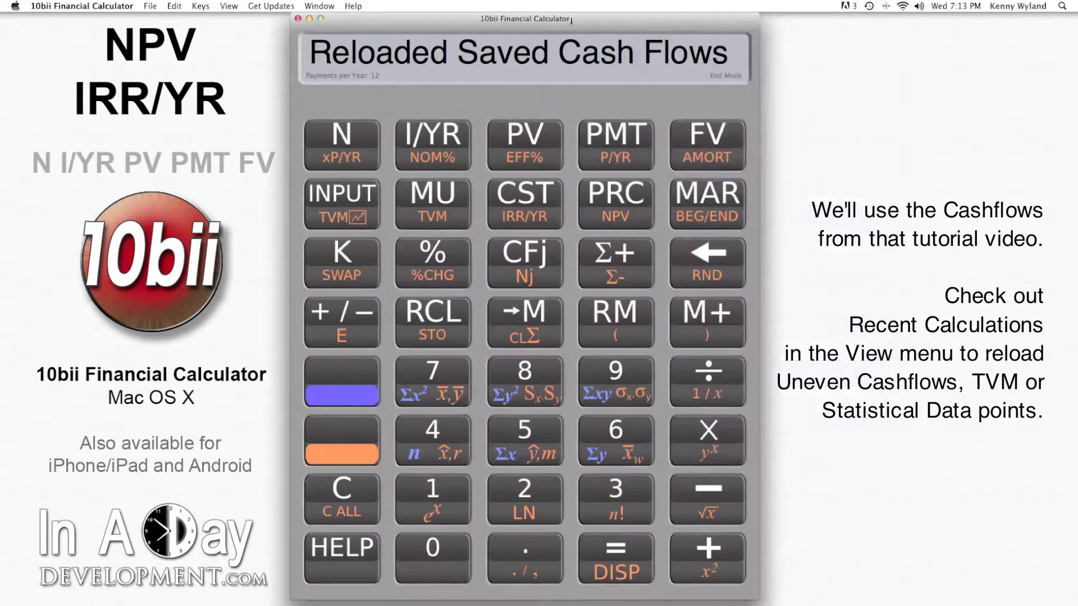
Show the Uneven Cashflows window listing −10000, 500×10, 0×12, 1000×7 and compute IRR/YR of 13.04%.
left_click(229, 5)
left_click(237, 31)
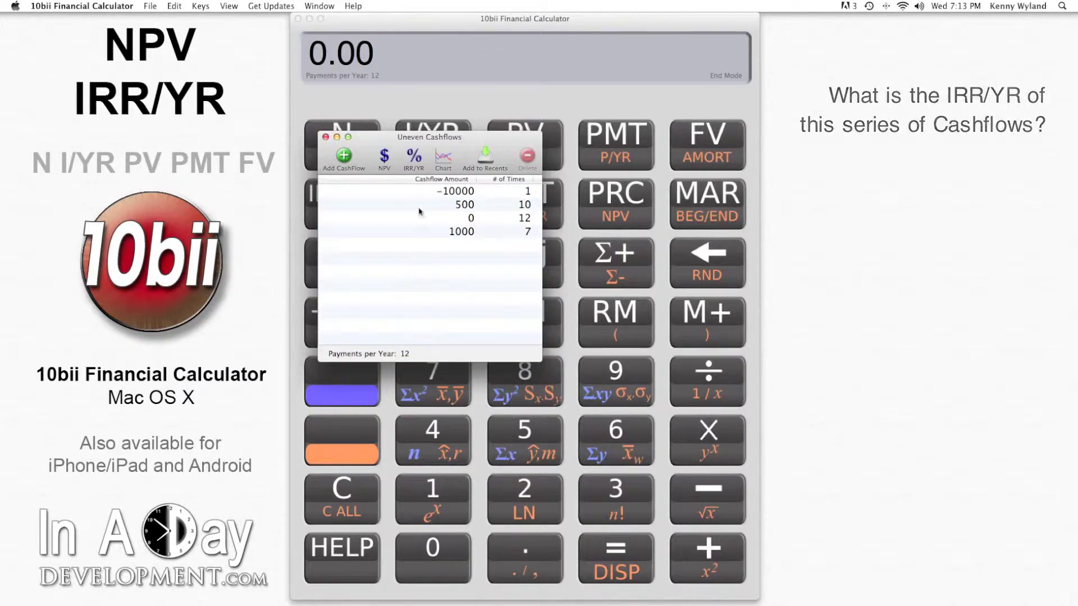
key("super+i")
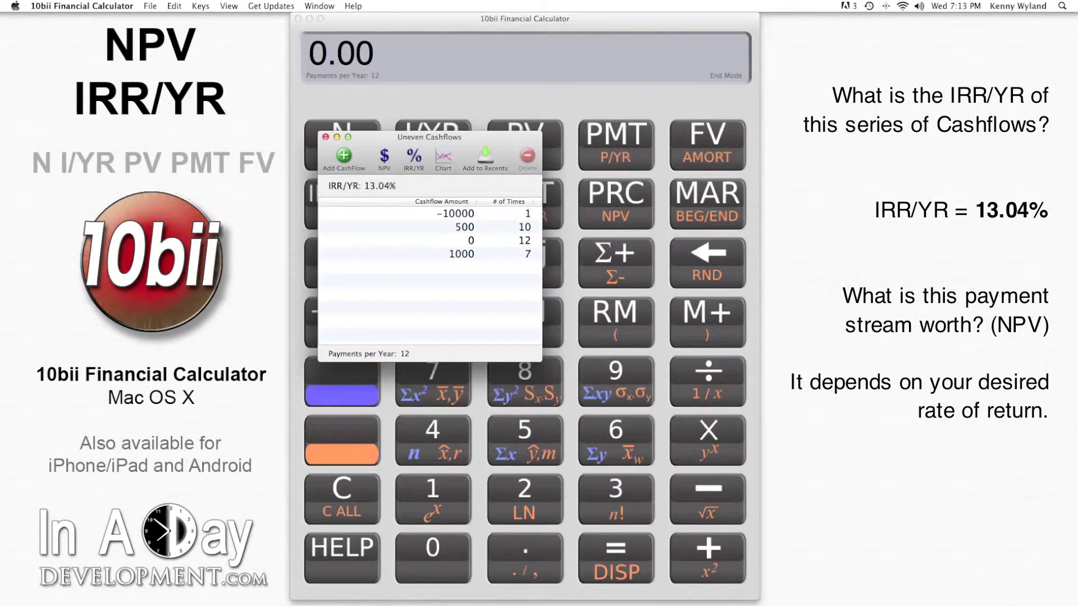
Calculate the series' NPV at a 13.04% desired IRR/YR, which gives $0.10.
left_click(386, 165)
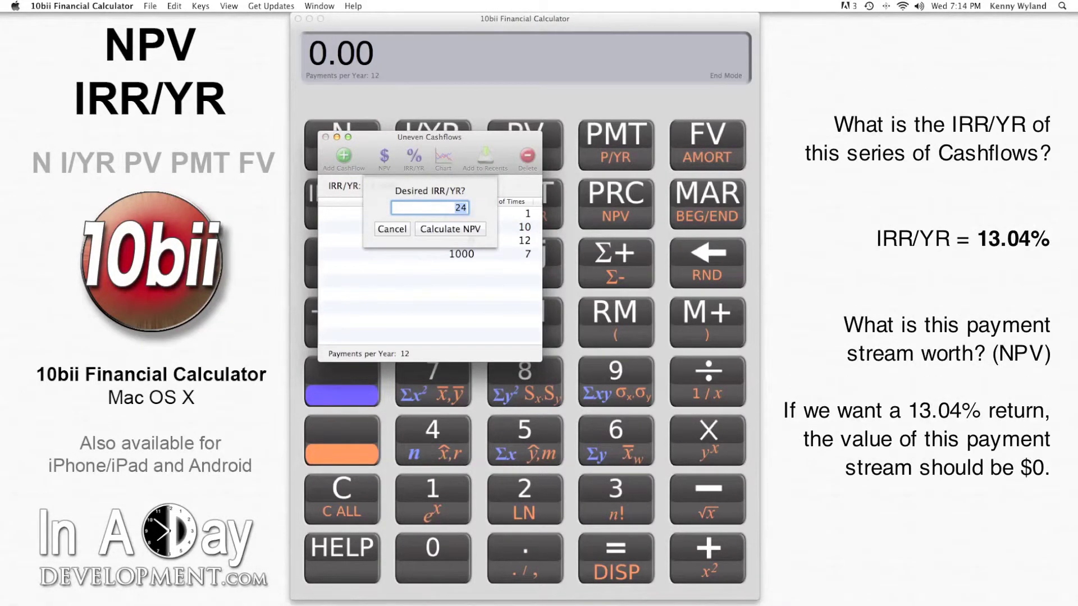
type("14")
key("BackSpace")
type("3.04")
key("Return")
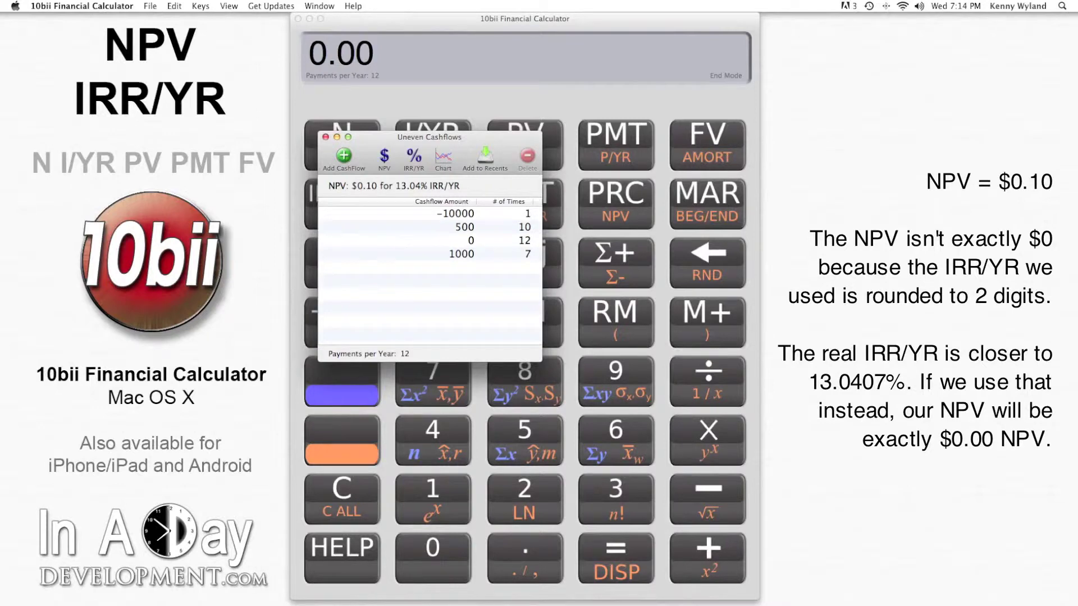
left_click(384, 158)
Extend the desired IRR/YR to 13.0407% and recalculate, bringing the NPV to exactly $0.00.
key("Right")
type("07")
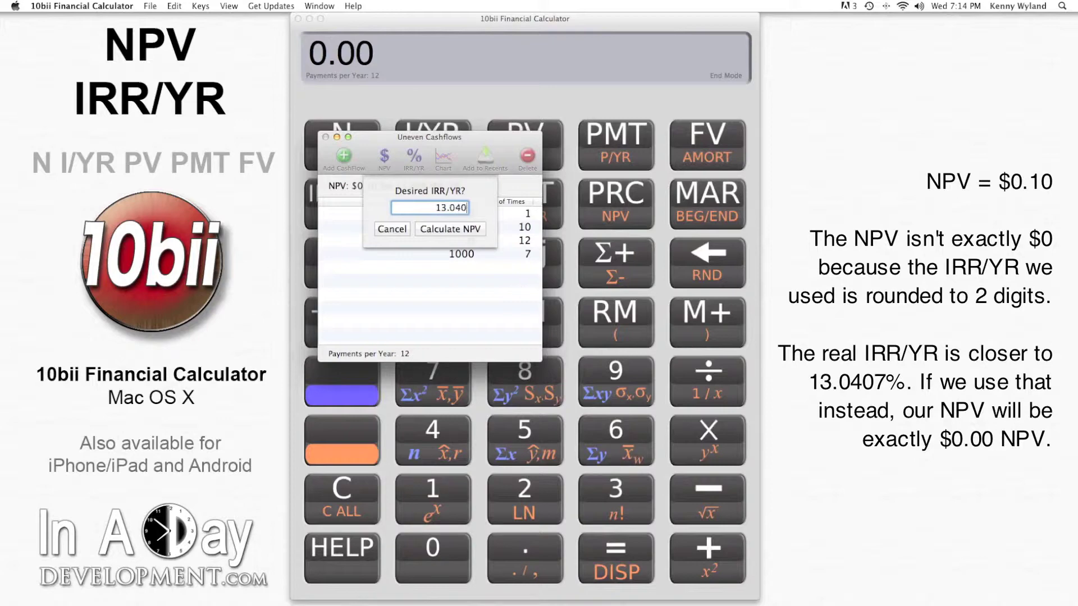
left_click(481, 232)
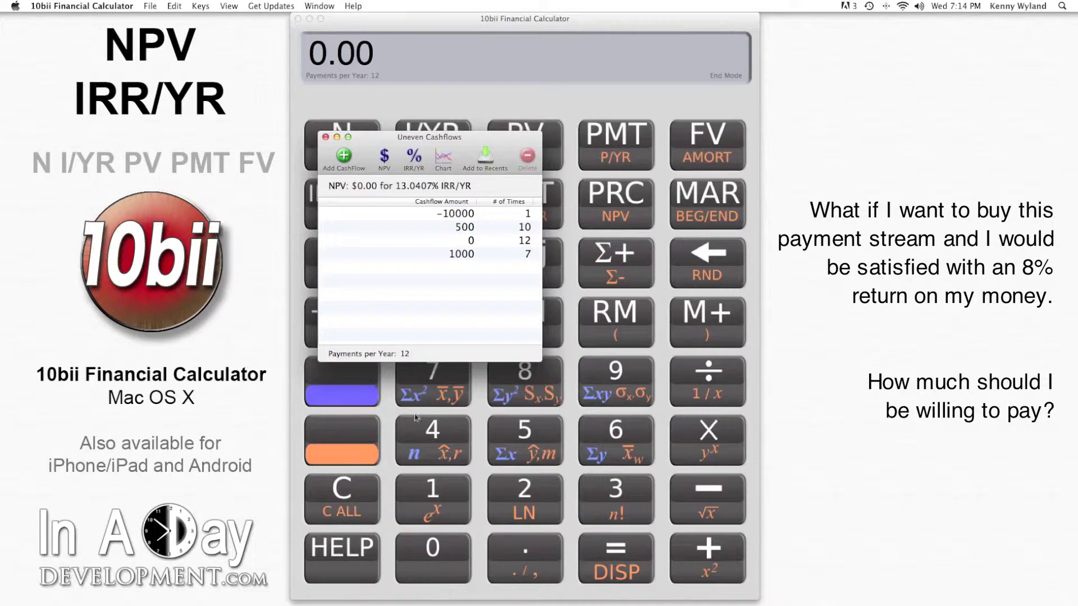
Calculate the NPV with the desired IRR/YR replaced by 8%, yielding $711.36.
left_click(384, 155)
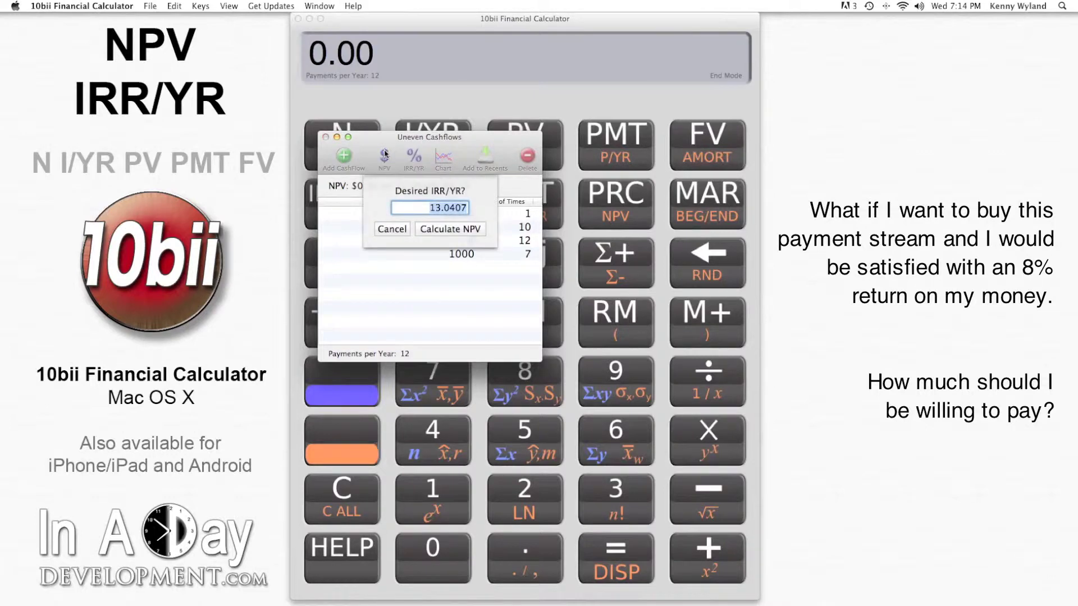
type("8")
key("Return")
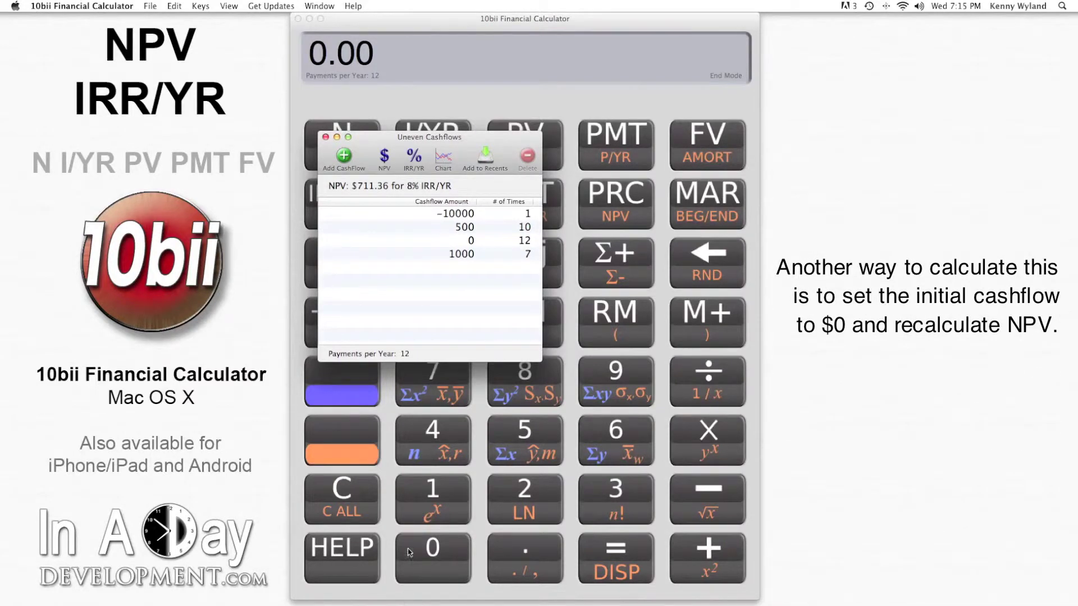
Set the initial cashflow to 0 and calculate the NPV of later flows at 8%.
left_click(464, 216)
left_click(464, 213)
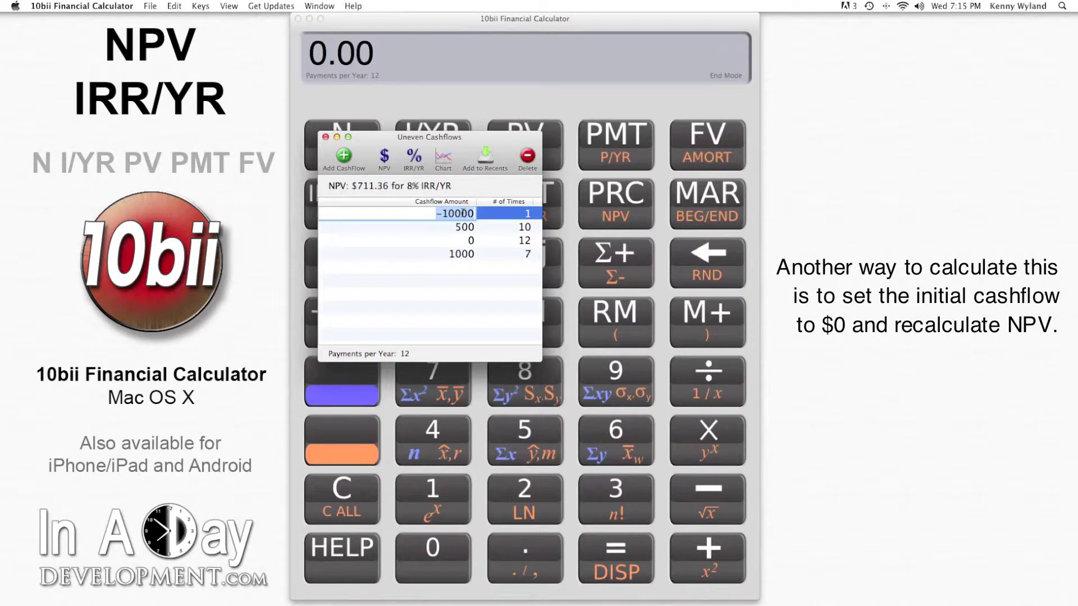
type("0")
key("Return")
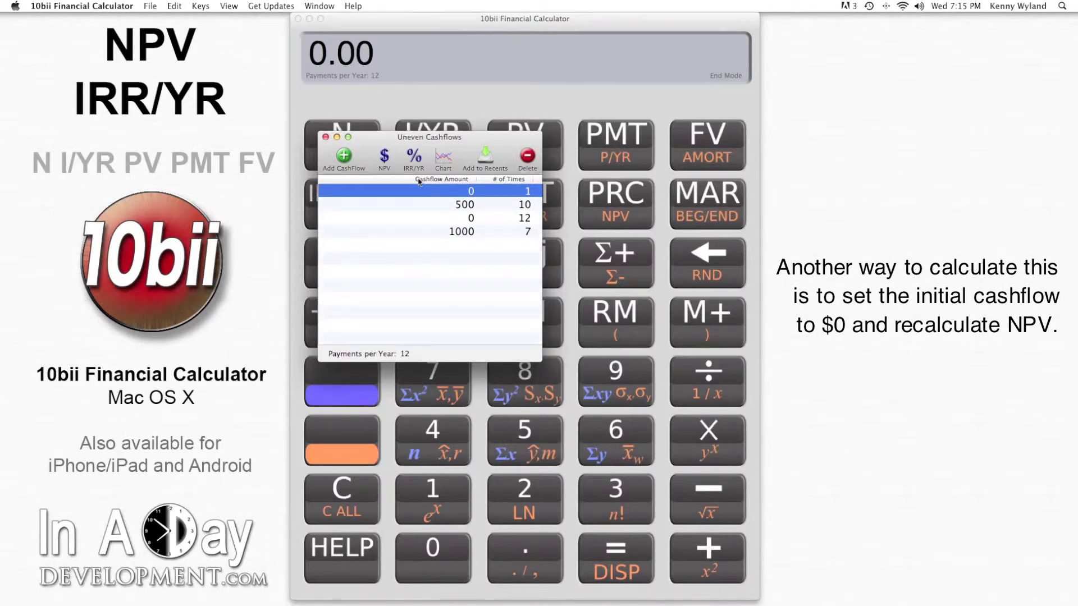
left_click(386, 160)
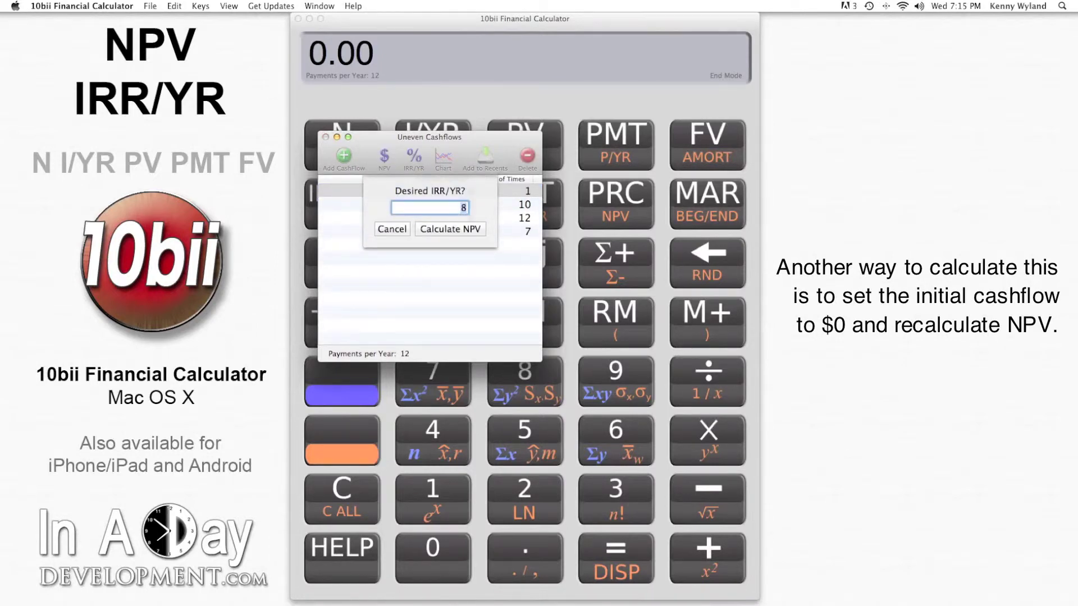
key("Return")
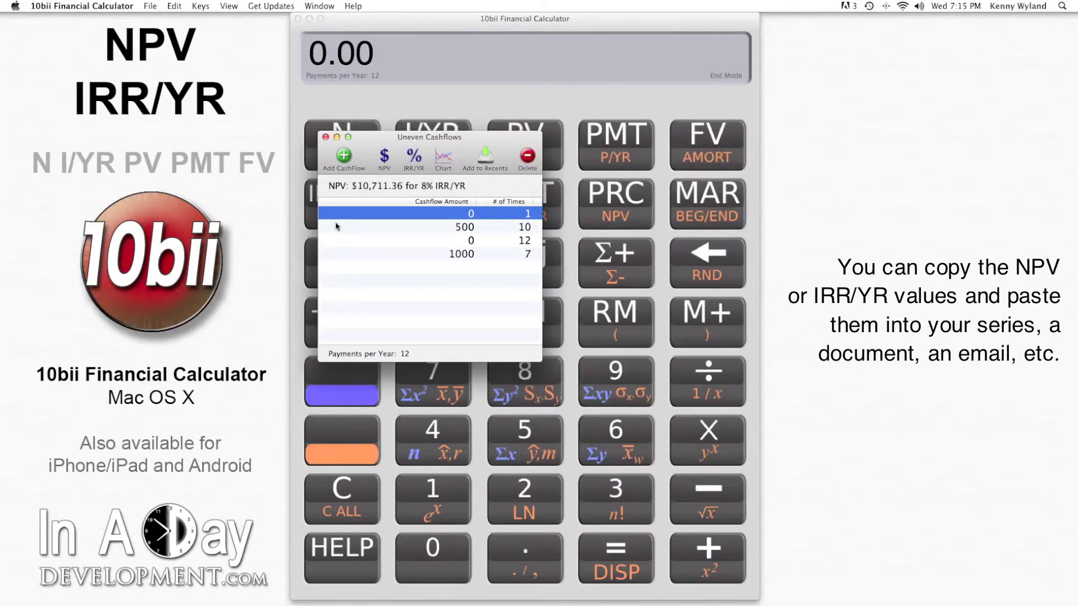
Paste the negated NPV as the first cashflow, −10,711.36, and confirm IRR/YR is 8.00%.
left_click_drag(356, 186, 399, 187)
key("super+c")
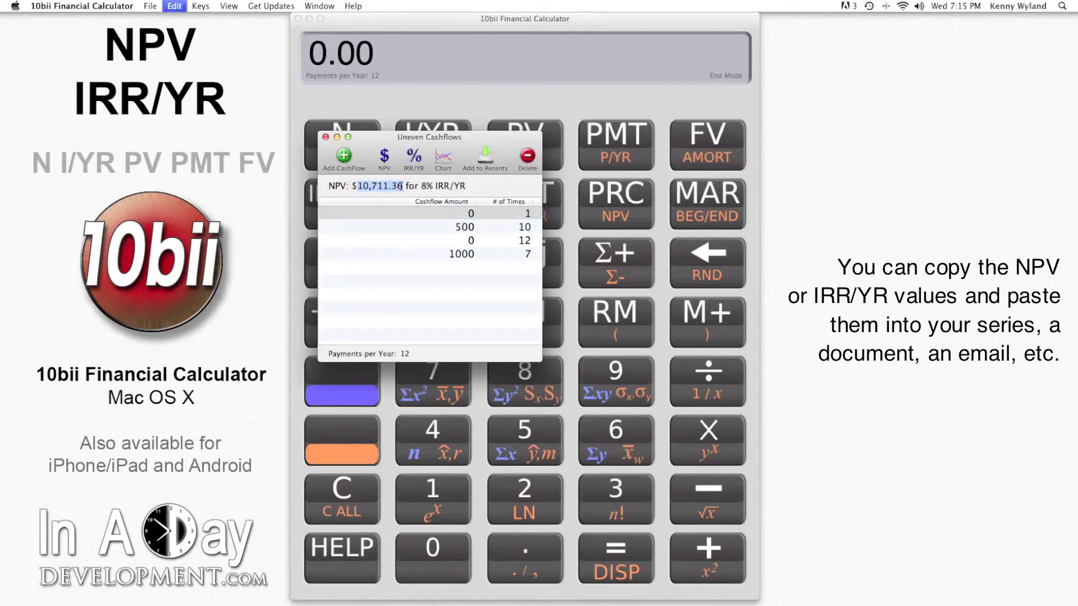
double_click(472, 214)
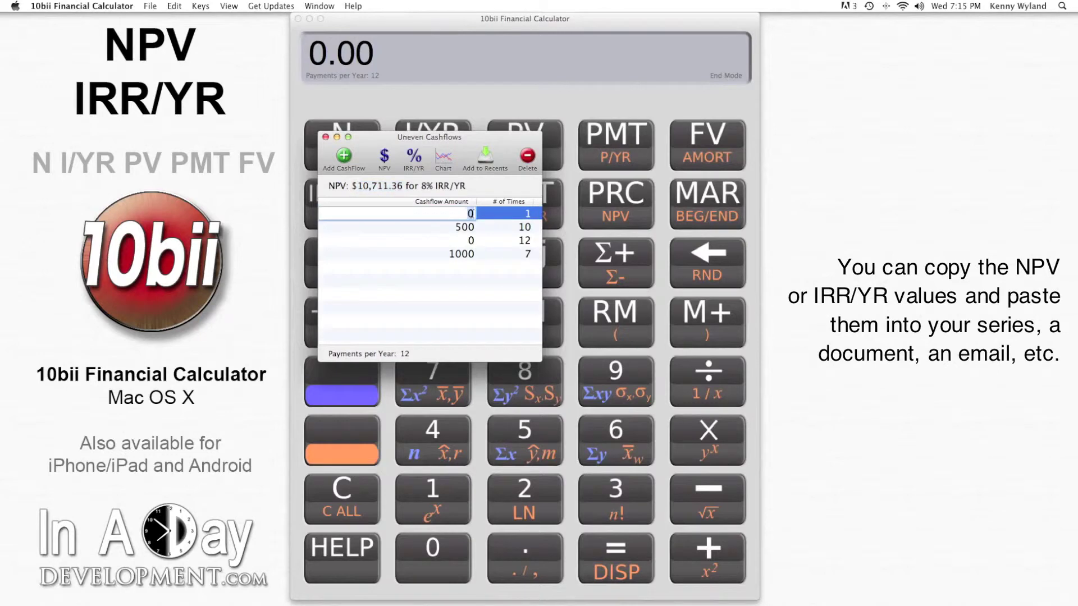
type("-")
key("super+v")
key("Return")
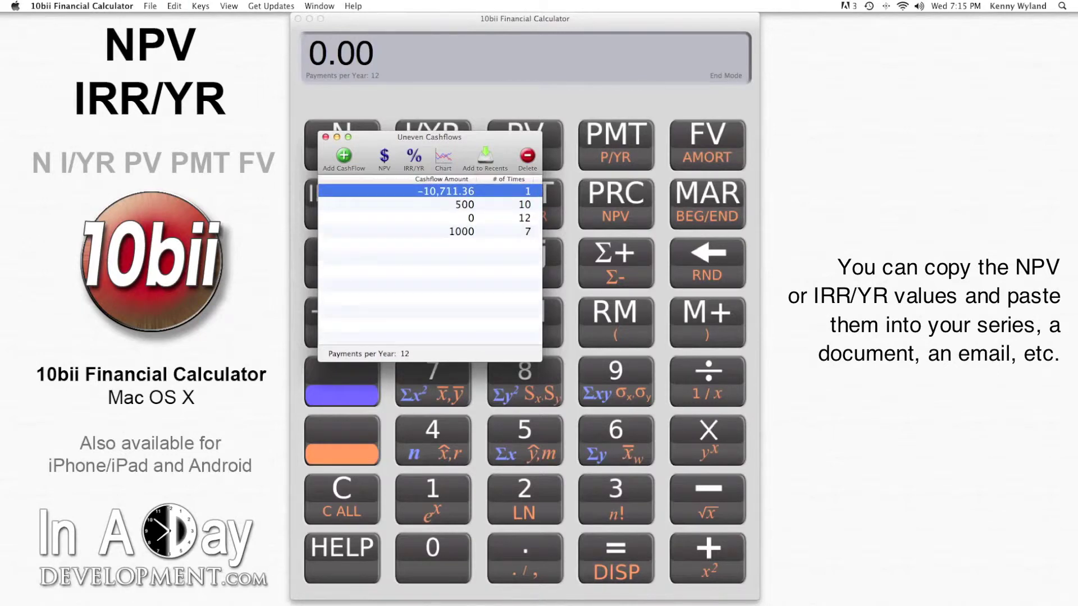
left_click(418, 163)
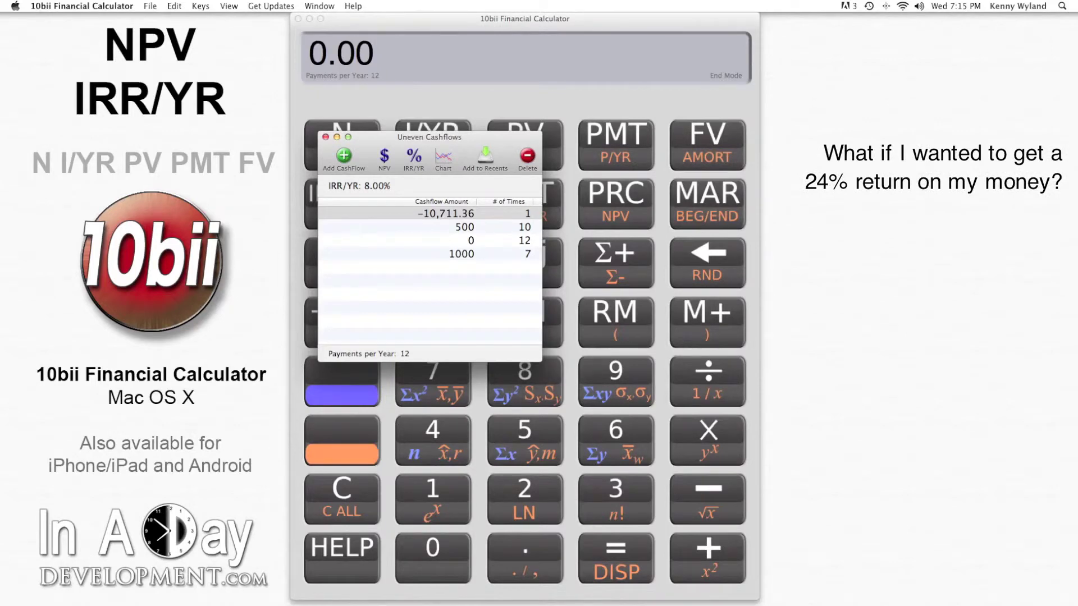
Change the first cashflow amount back to 0.
left_click(452, 219)
double_click(453, 219)
type("0")
key("Return")
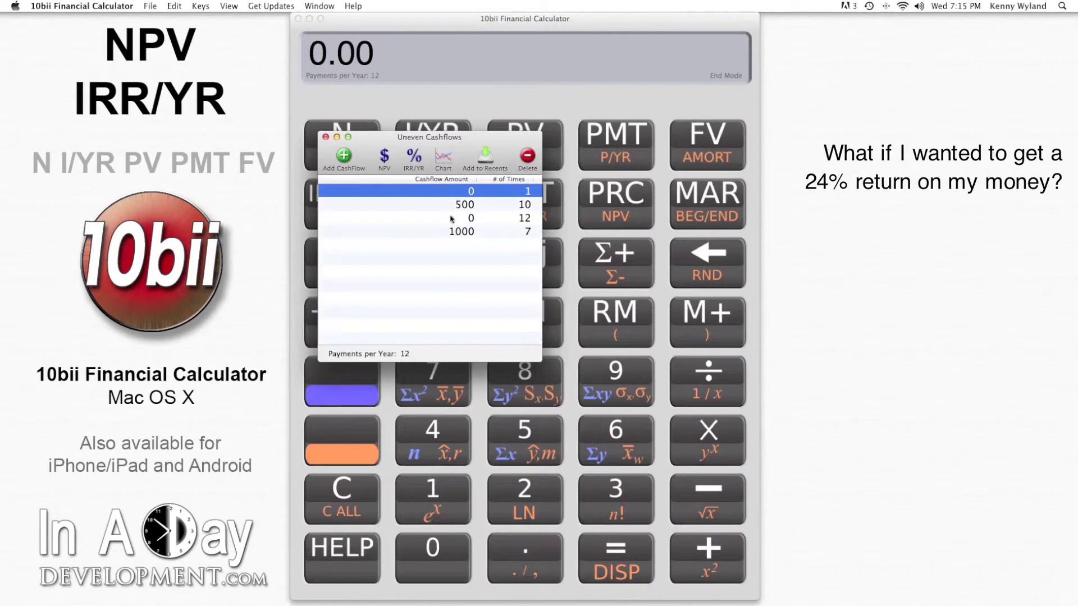
Calculate the NPV at a 24% desired IRR/YR, giving $8,677.63.
left_click(384, 167)
type("24")
key("Return")
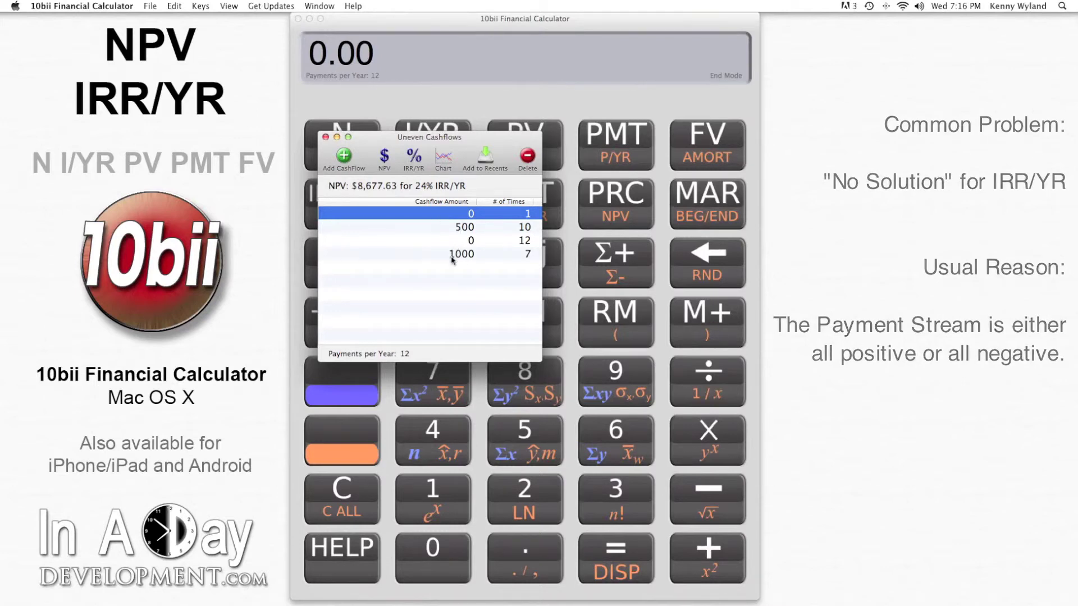
Run IRR/YR on the series with no up-front investment, which returns 'No Solution'.
left_click(420, 161)
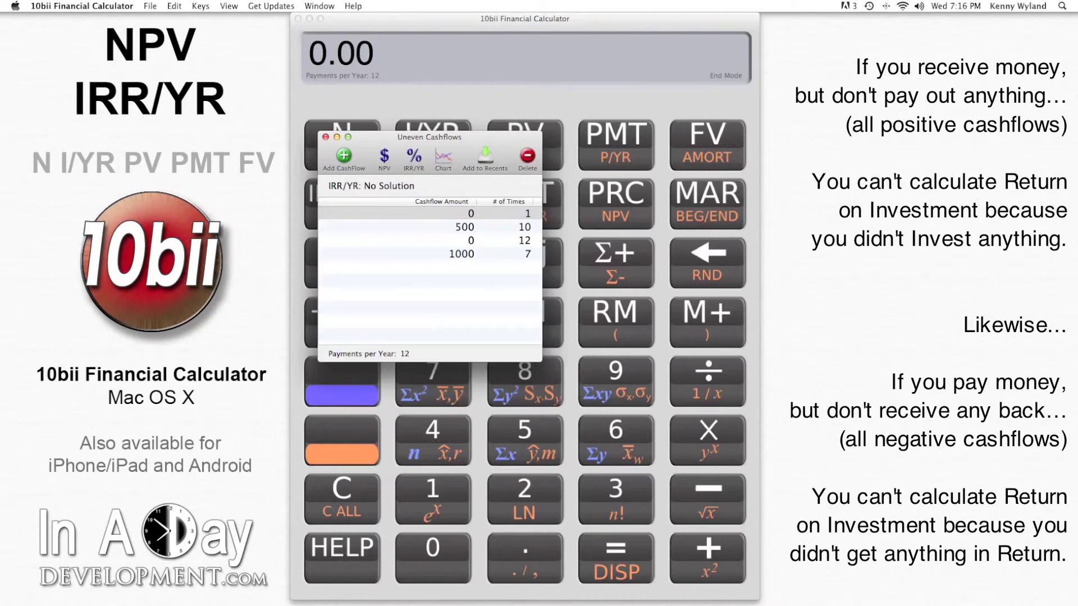